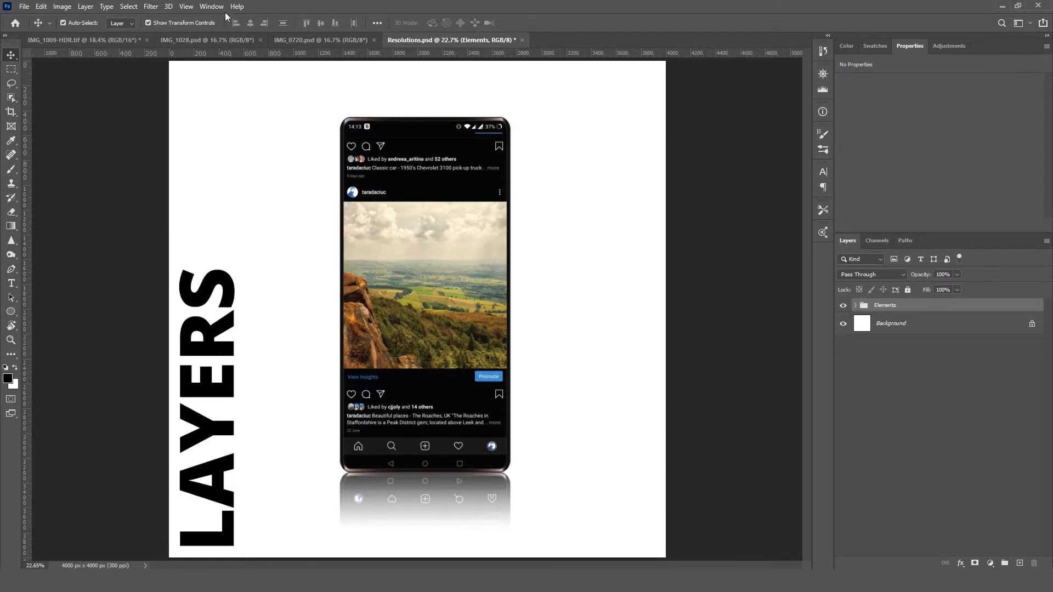
left_click(216, 11)
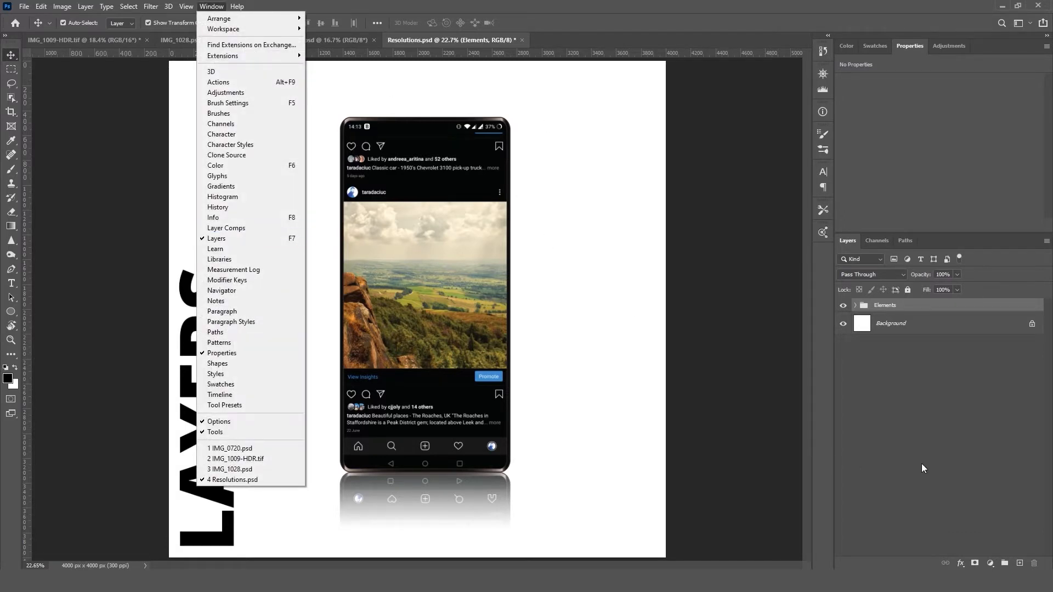
key("F7")
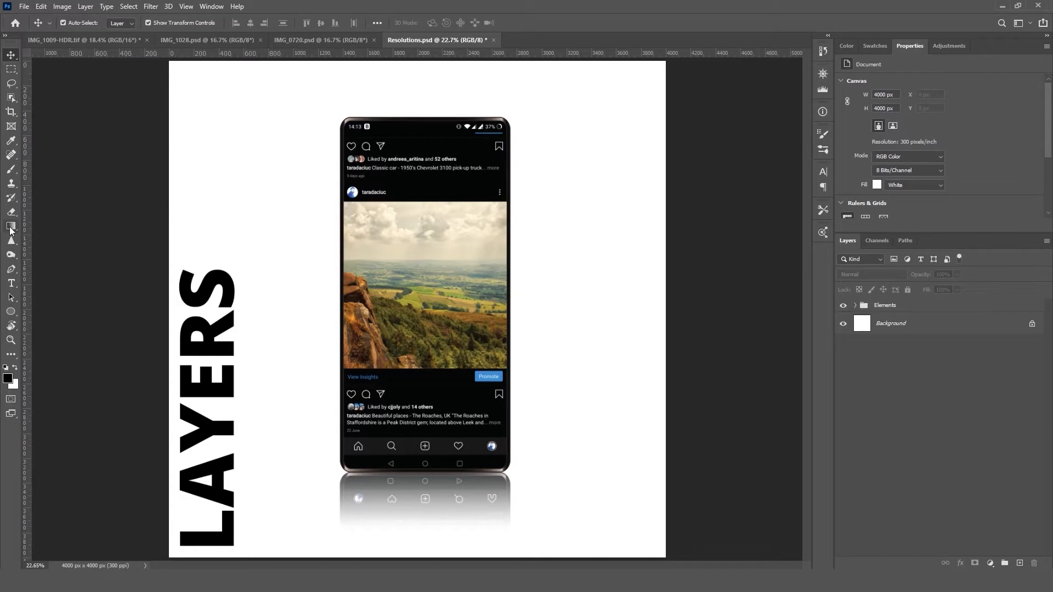
Step: Draw a black-filled rectangle shape about 2240 × 2700 px covering most of the phone mockup
left_click(10, 315)
left_click_drag(10, 317, 49, 311)
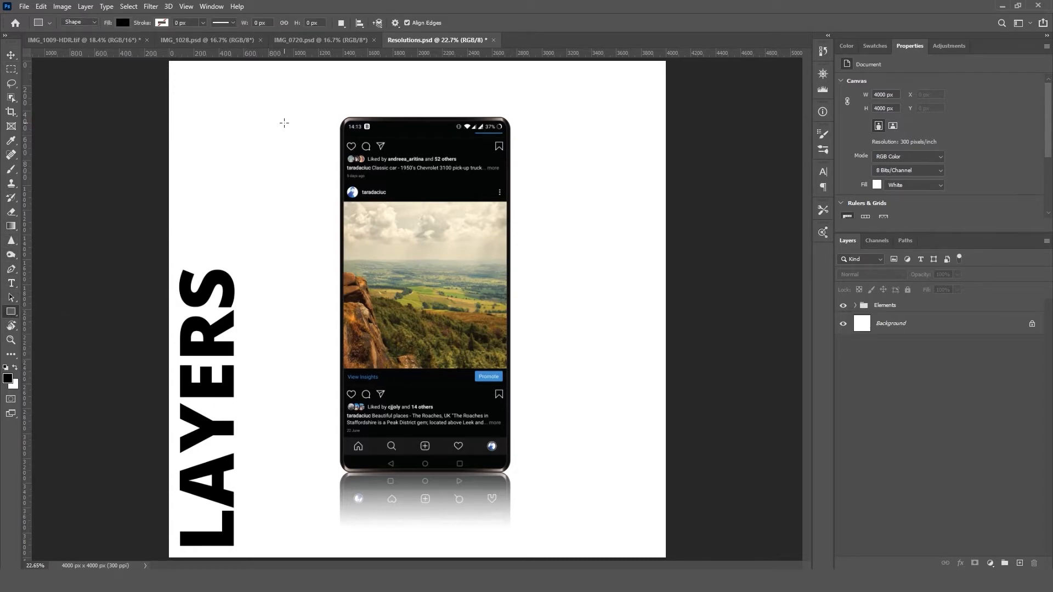
left_click_drag(284, 122, 562, 457)
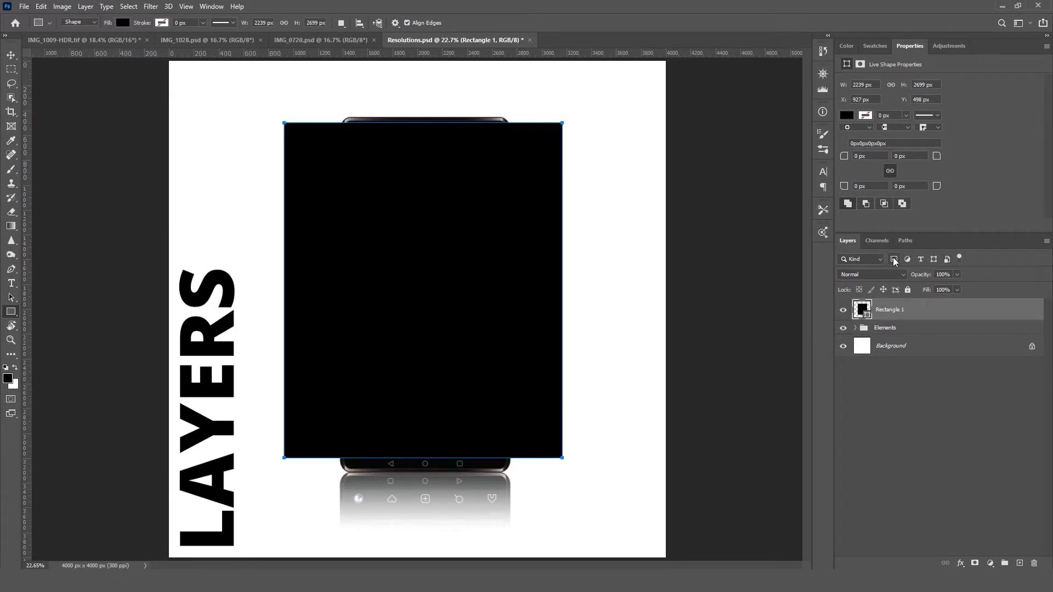
Step: Filter the layer list by type, pixel, adjustment and shape layers, and turn layer filtering off
left_click(921, 260)
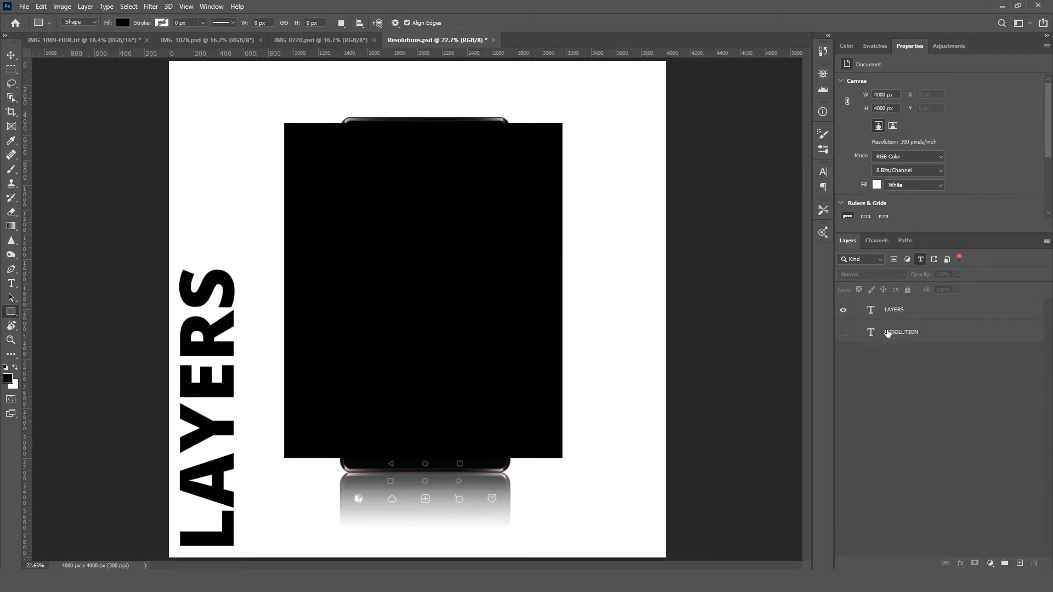
left_click(895, 261)
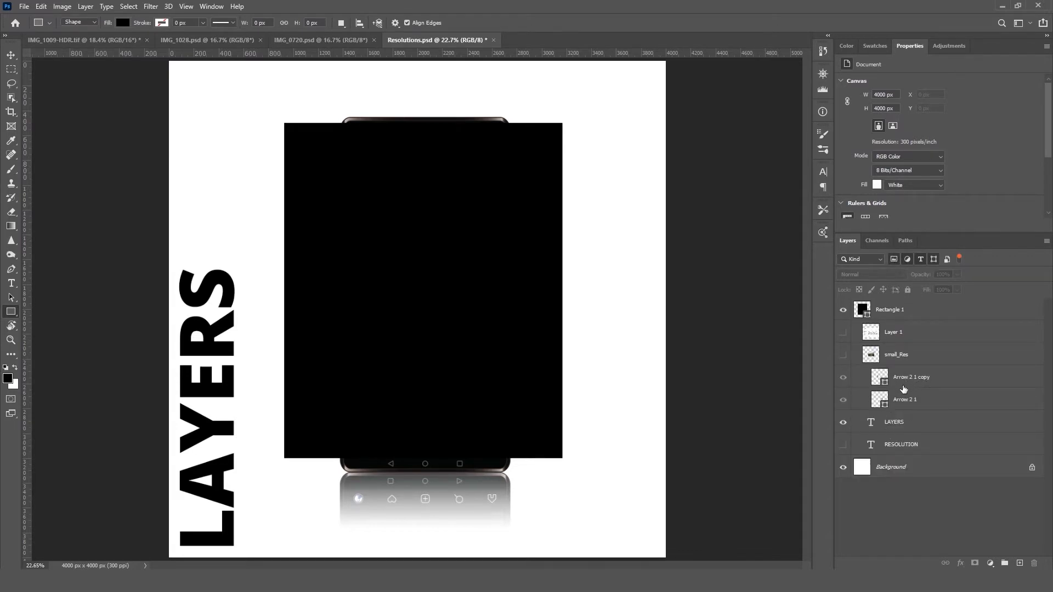
left_click(959, 259)
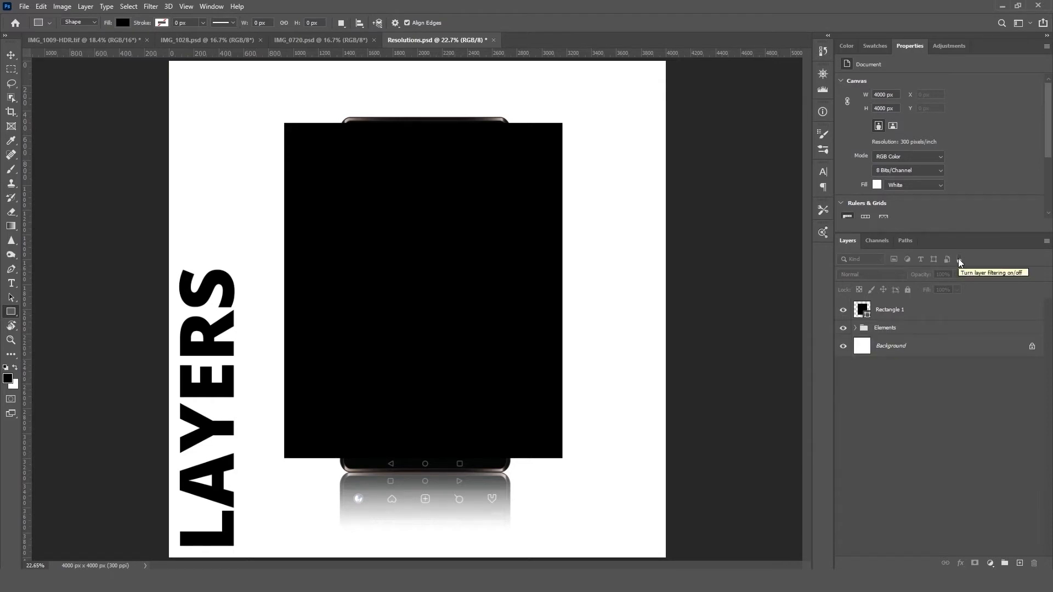
left_click(958, 258)
left_click(958, 259)
Step: Try the Overlay and Subtract blend modes on the rectangle layer and set it back to Normal
left_click(895, 311)
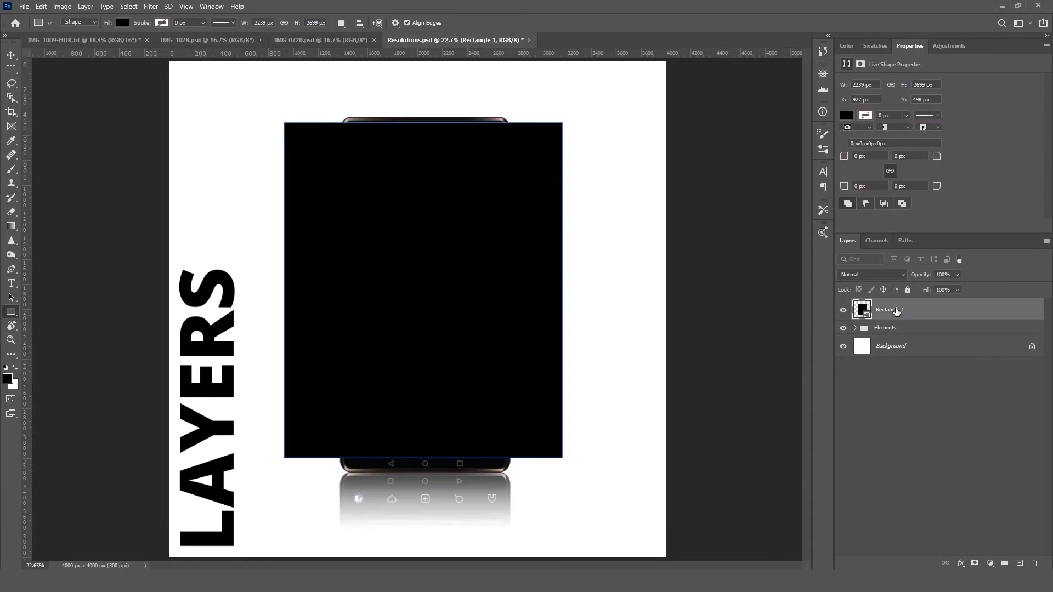
left_click(895, 276)
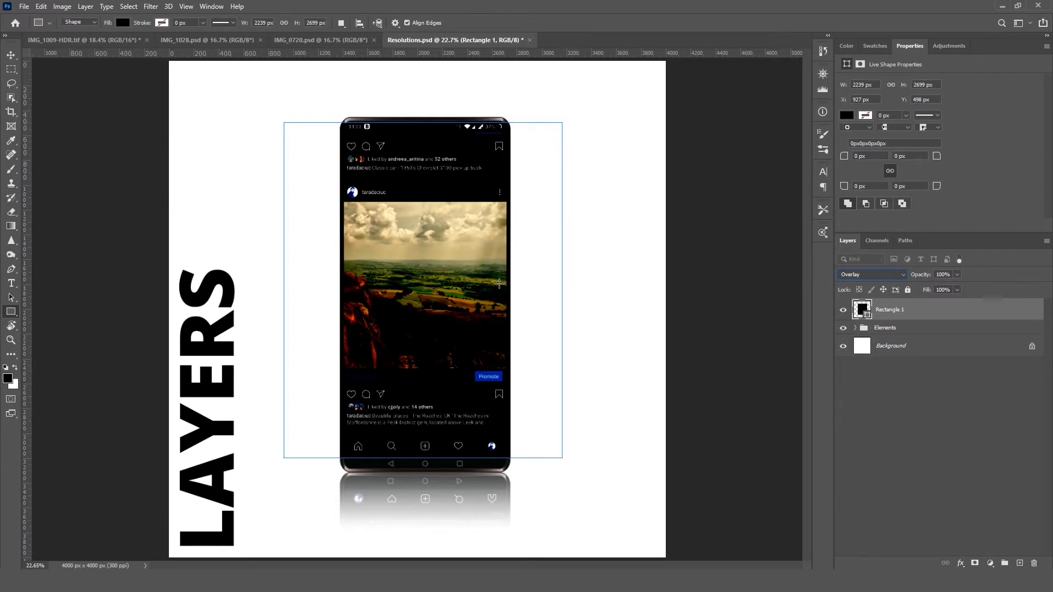
left_click(892, 277)
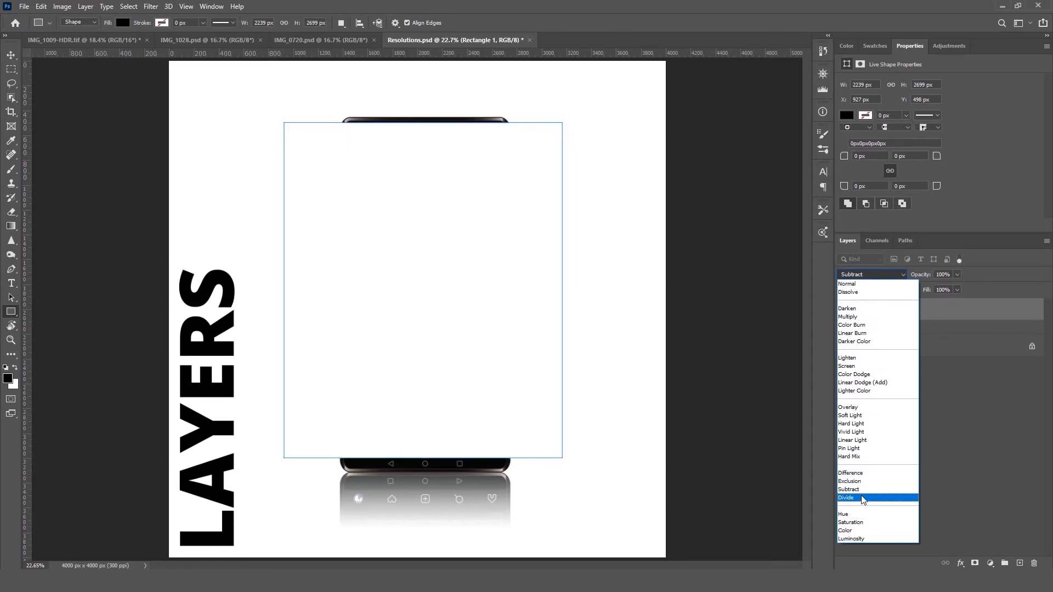
left_click(893, 284)
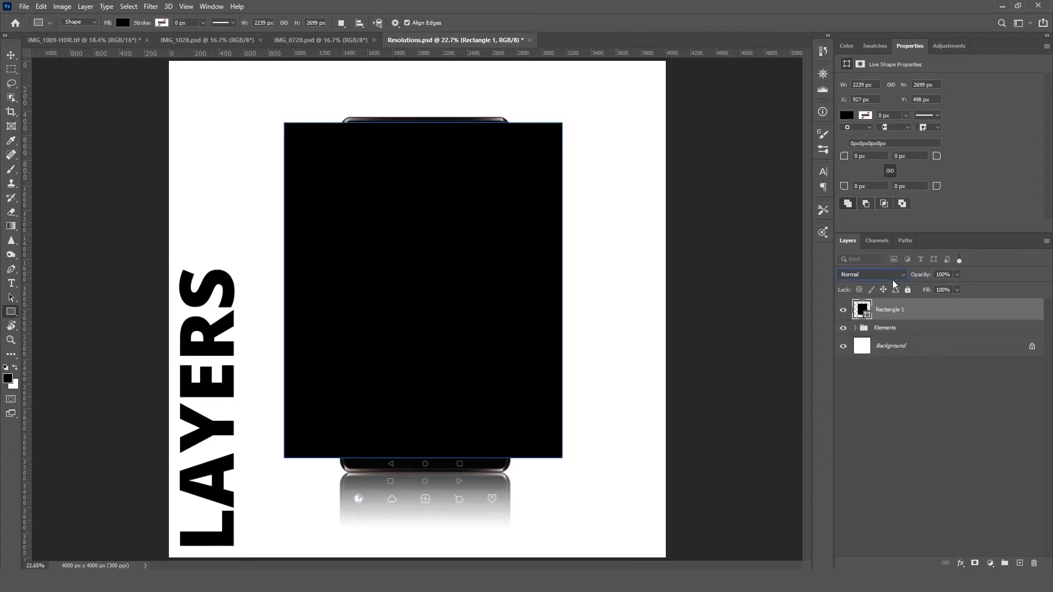
Step: Try the rectangle layer at 50% opacity and restore it to 100%
left_click_drag(922, 277, 949, 276)
left_click_drag(923, 278, 958, 275)
left_click(957, 275)
left_click_drag(916, 289, 938, 289)
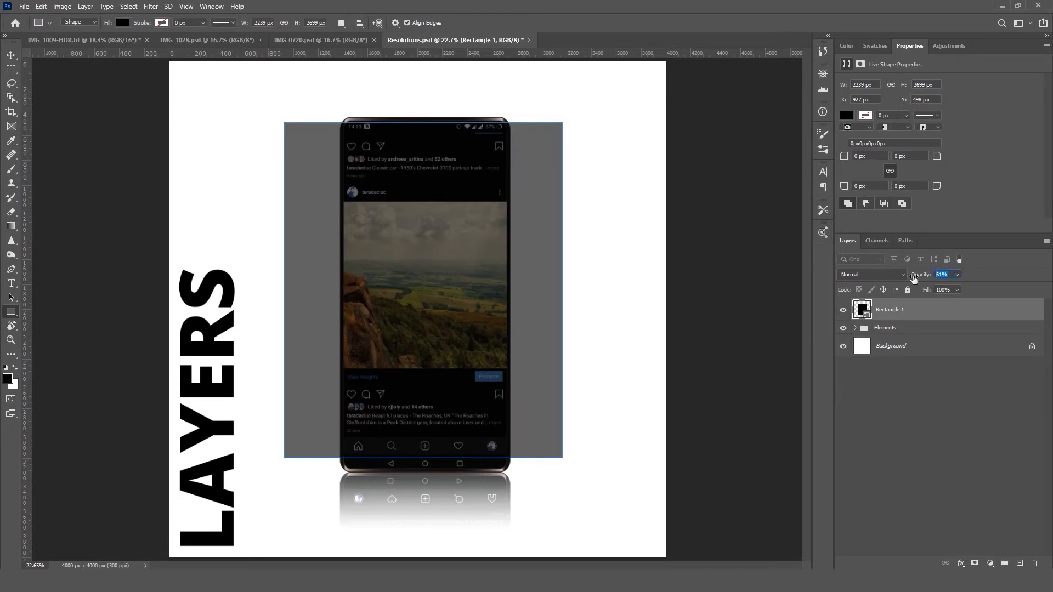
type("50")
key("Return")
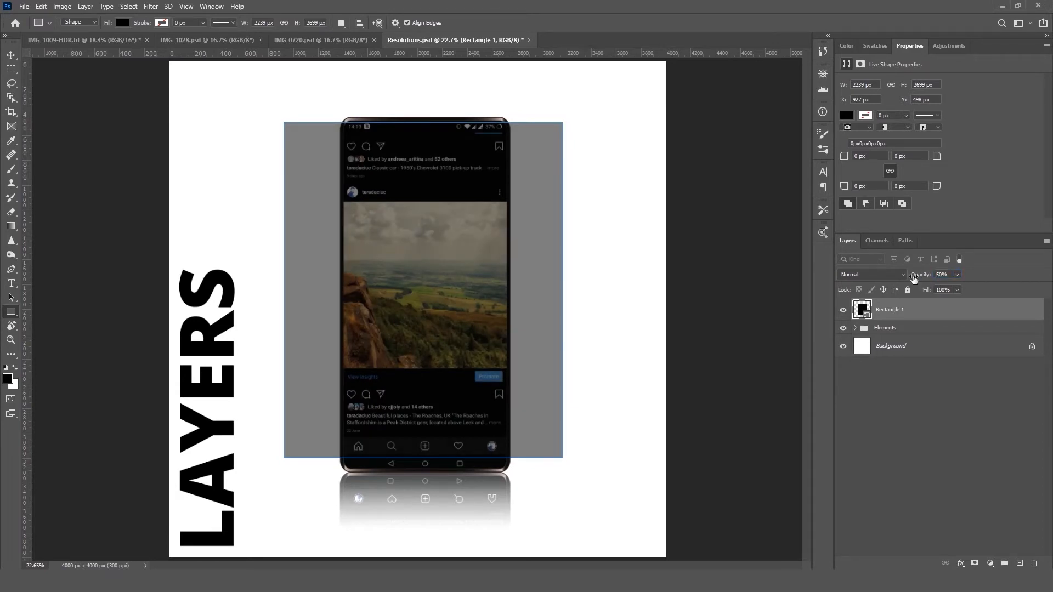
left_click_drag(932, 275, 1002, 275)
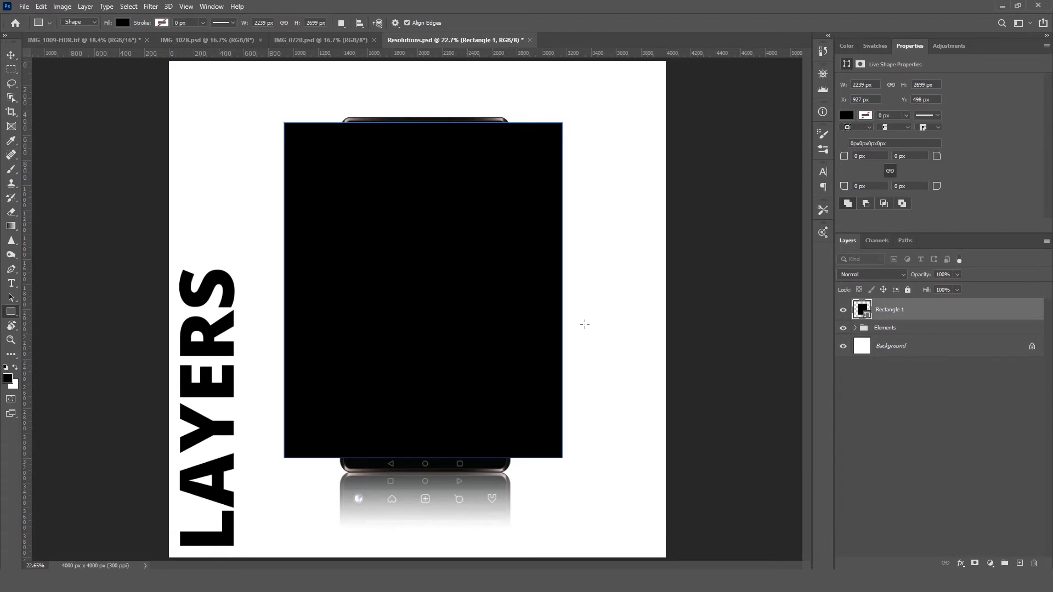
Step: Add a layer mask to the rectangle and brush black on it to reveal the upper part of the phone
left_click(974, 564)
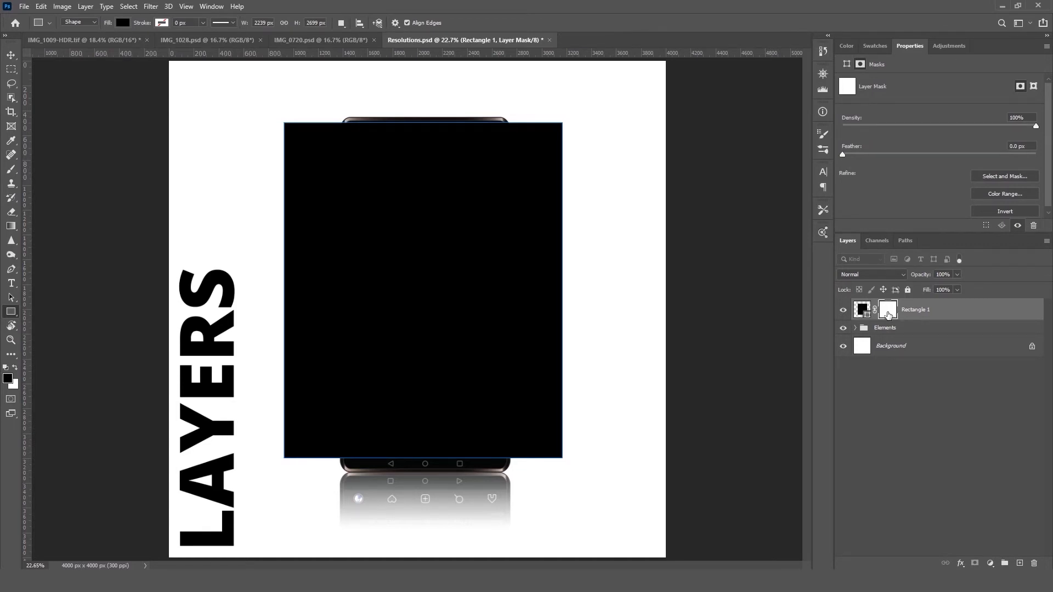
left_click(12, 170)
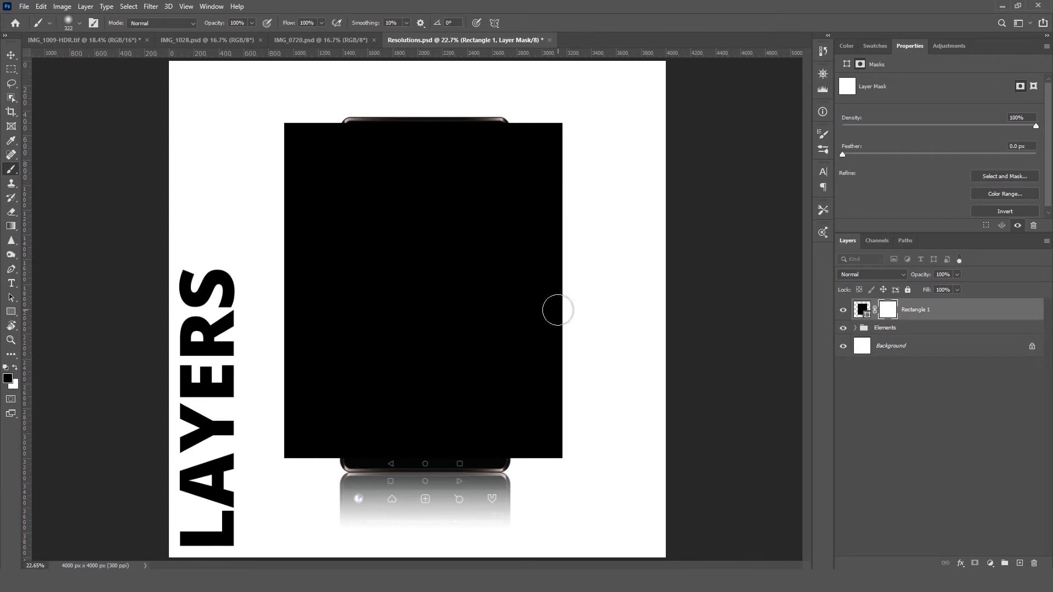
mouse_move(373, 197)
left_mouse_down()
mouse_move(452, 199)
mouse_move(461, 212)
mouse_move(379, 214)
mouse_move(358, 187)
mouse_move(360, 126)
mouse_move(495, 134)
mouse_move(472, 219)
mouse_move(488, 131)
mouse_move(511, 128)
mouse_move(359, 119)
mouse_move(333, 132)
mouse_move(351, 230)
mouse_move(433, 241)
mouse_move(476, 237)
mouse_move(500, 181)
mouse_move(503, 131)
mouse_move(487, 235)
mouse_move(452, 247)
mouse_move(370, 231)
mouse_move(331, 204)
mouse_move(334, 252)
mouse_move(408, 270)
mouse_move(501, 253)
left_mouse_up()
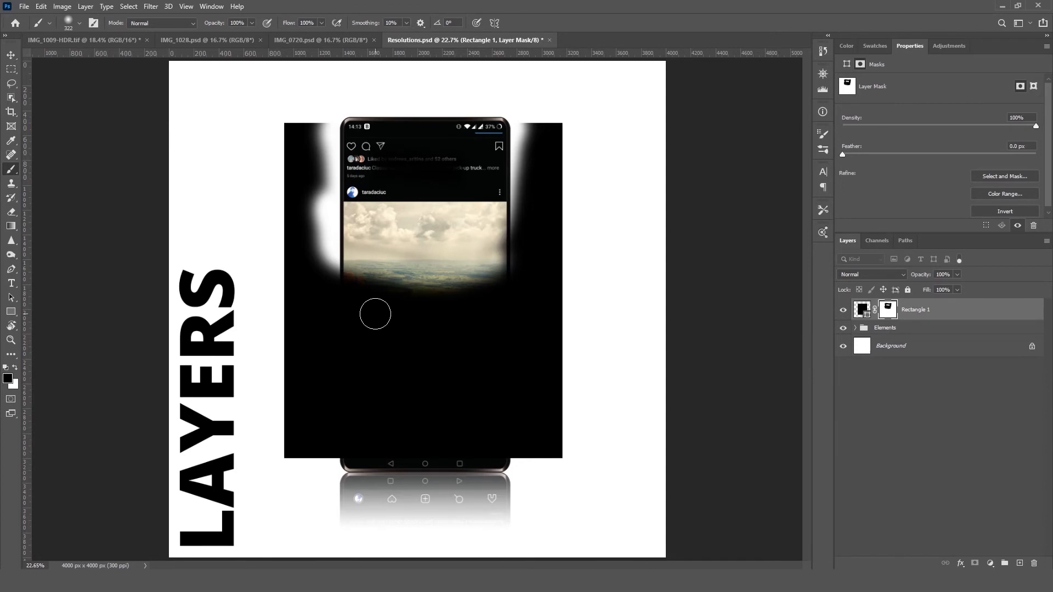
mouse_move(341, 277)
left_mouse_down()
mouse_move(352, 299)
mouse_move(491, 290)
mouse_move(494, 160)
mouse_move(502, 145)
mouse_move(510, 150)
mouse_move(487, 144)
mouse_move(454, 292)
mouse_move(403, 246)
left_mouse_up()
mouse_move(346, 142)
left_mouse_down()
mouse_move(308, 119)
mouse_move(281, 121)
mouse_move(491, 114)
mouse_move(560, 130)
mouse_move(267, 139)
mouse_move(563, 146)
mouse_move(246, 150)
mouse_move(608, 152)
mouse_move(256, 169)
left_mouse_up()
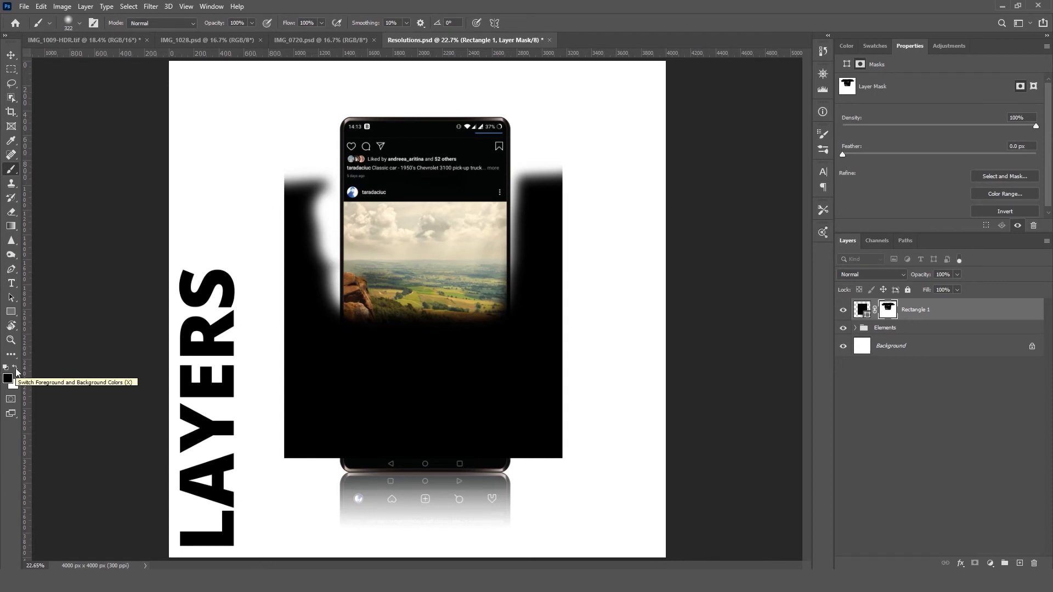
Step: Switch the foreground color to white and brush on the mask to restore the rectangle beside the phone and across its photo
left_click(15, 371)
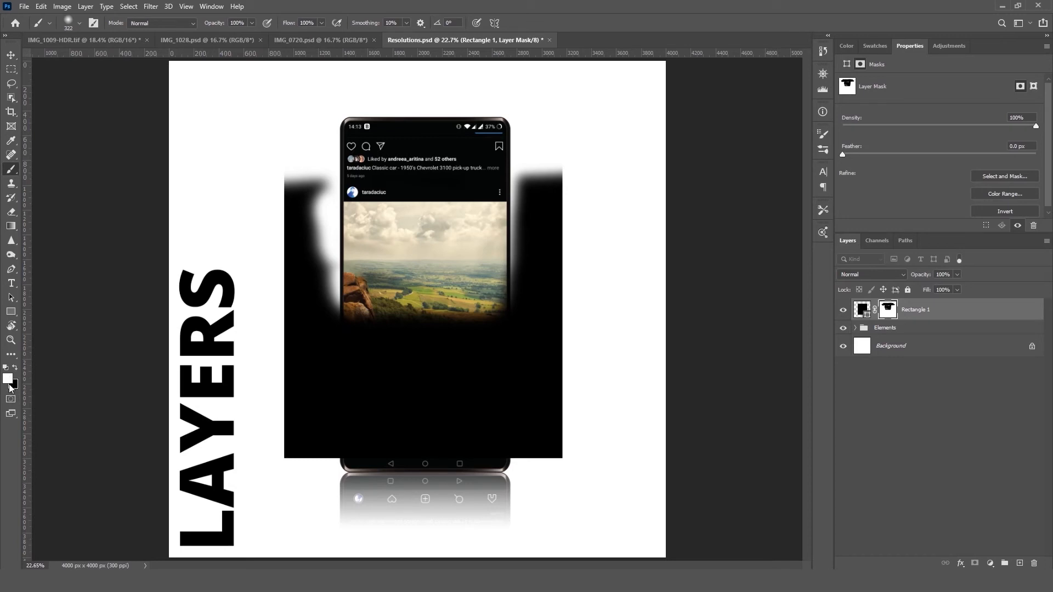
key("x")
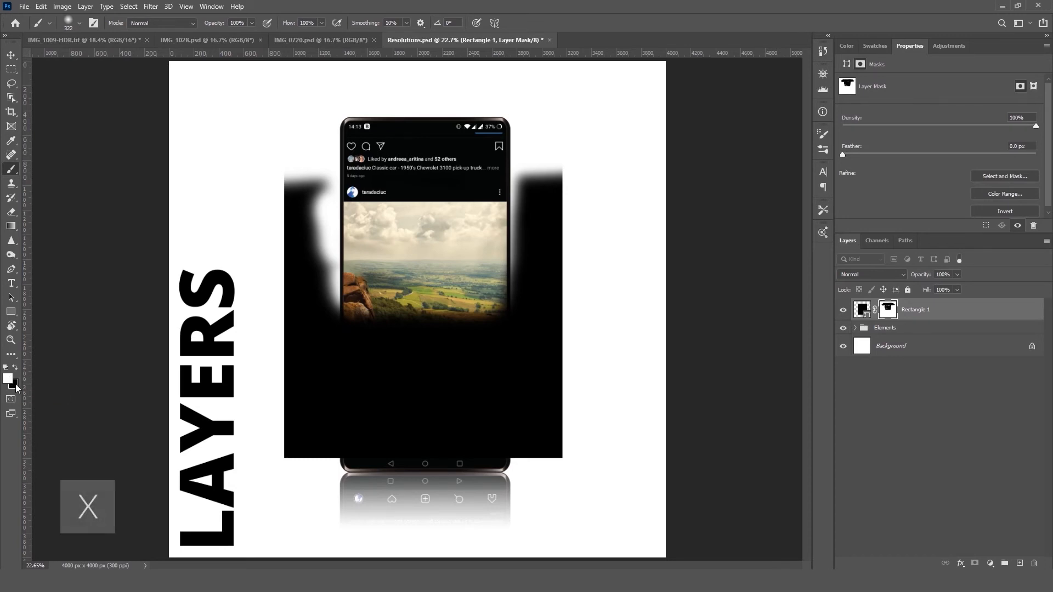
mouse_move(348, 306)
left_mouse_down()
mouse_move(329, 301)
mouse_move(518, 310)
left_mouse_up()
mouse_move(315, 297)
left_mouse_down()
mouse_move(309, 211)
mouse_move(317, 189)
mouse_move(321, 288)
mouse_move(325, 194)
mouse_move(323, 295)
mouse_move(312, 195)
left_mouse_up()
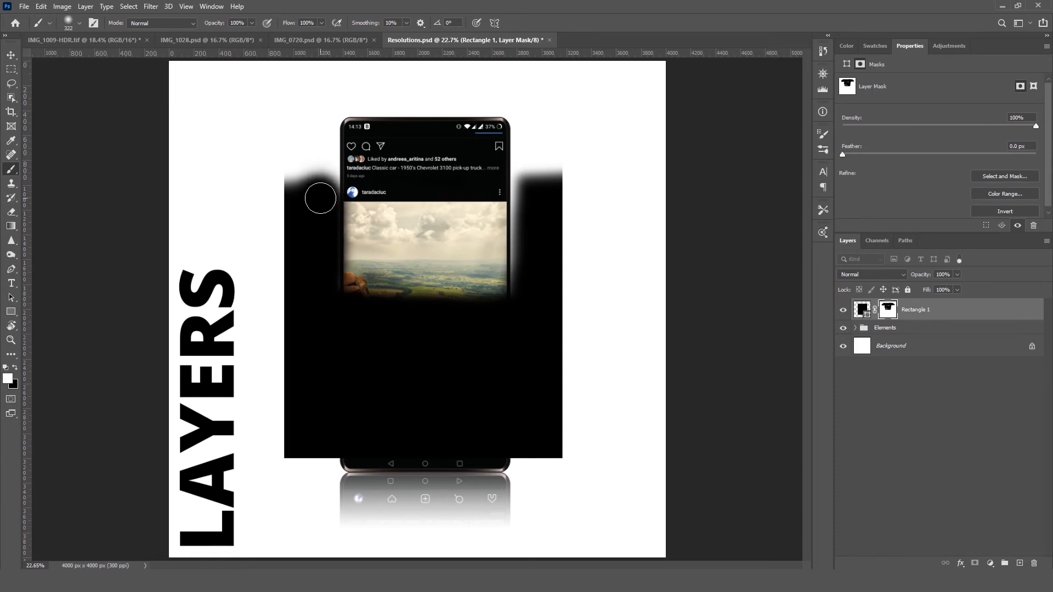
mouse_move(518, 217)
left_mouse_down()
mouse_move(523, 191)
mouse_move(532, 307)
mouse_move(521, 190)
mouse_move(545, 177)
mouse_move(528, 190)
mouse_move(531, 291)
left_mouse_up()
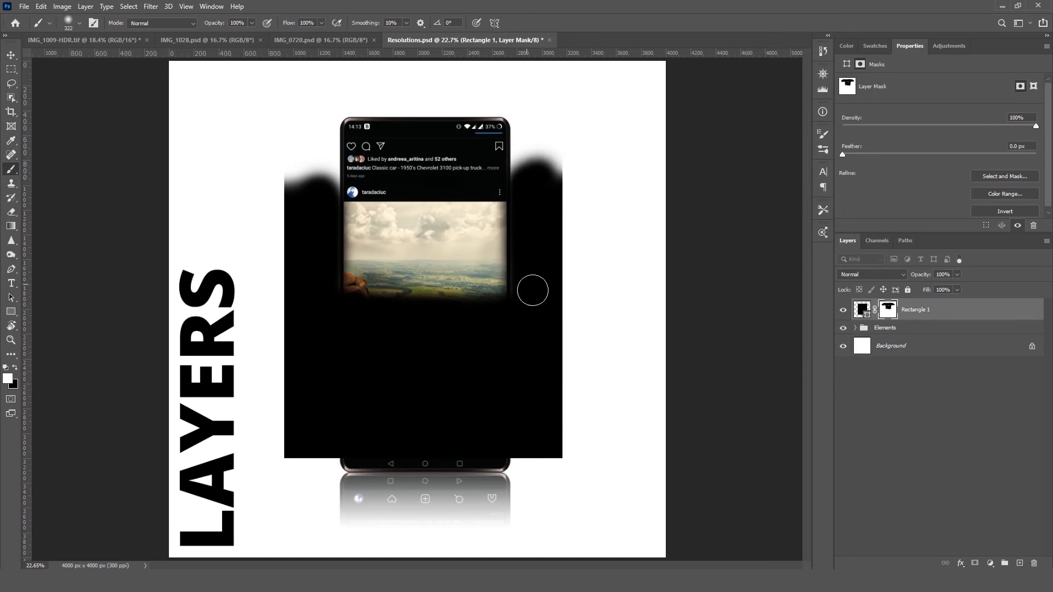
mouse_move(325, 259)
left_mouse_down()
mouse_move(324, 201)
mouse_move(307, 182)
left_mouse_up()
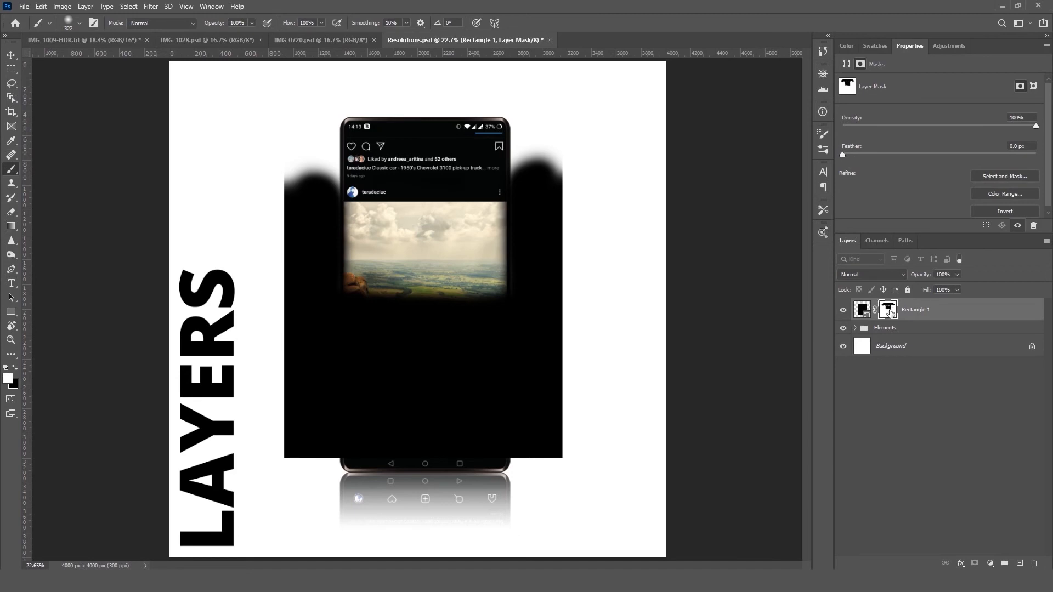
Step: Replace the rectangle layer's painted mask with a new blank layer mask and disable it
left_click_drag(890, 312, 1036, 564)
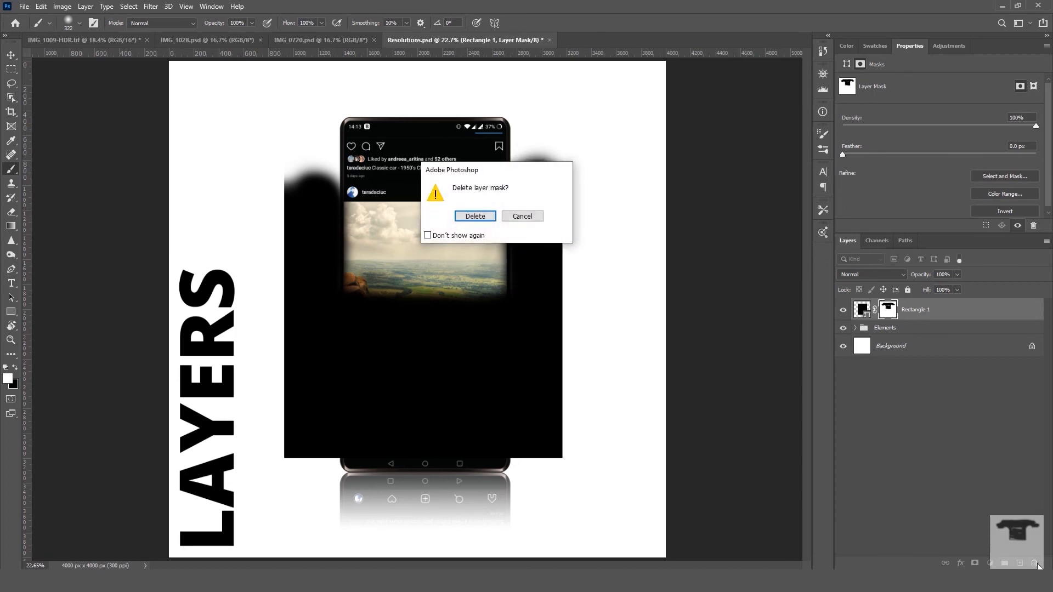
left_click(490, 218)
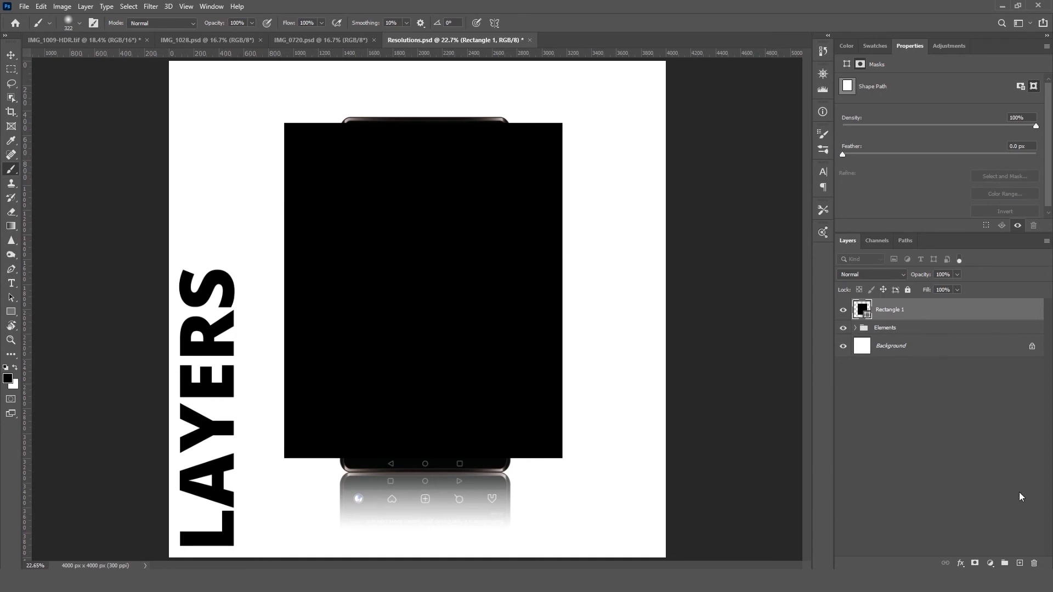
left_click(974, 563)
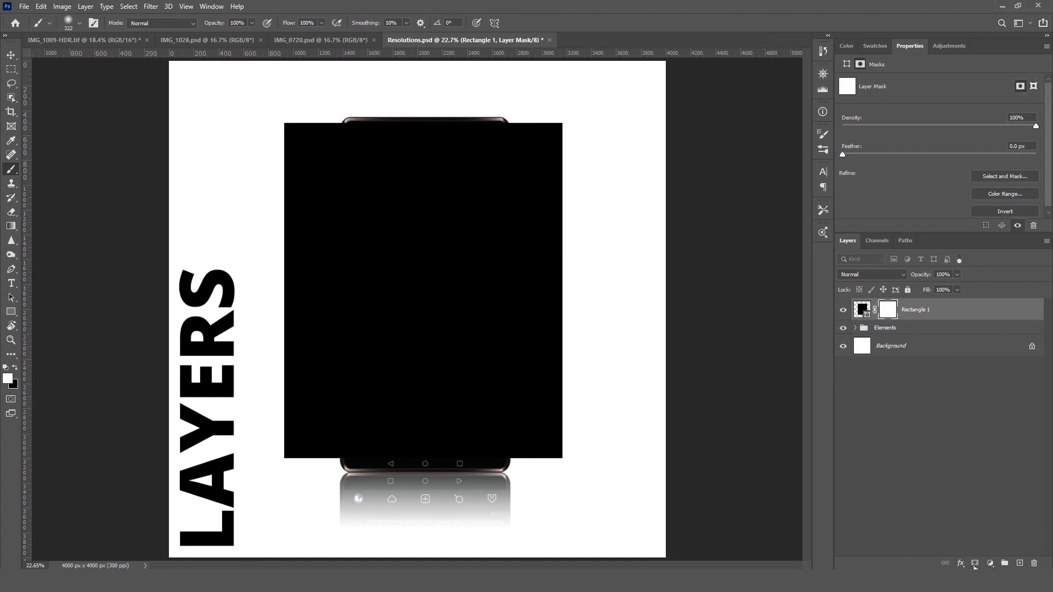
left_click(890, 314, "shift")
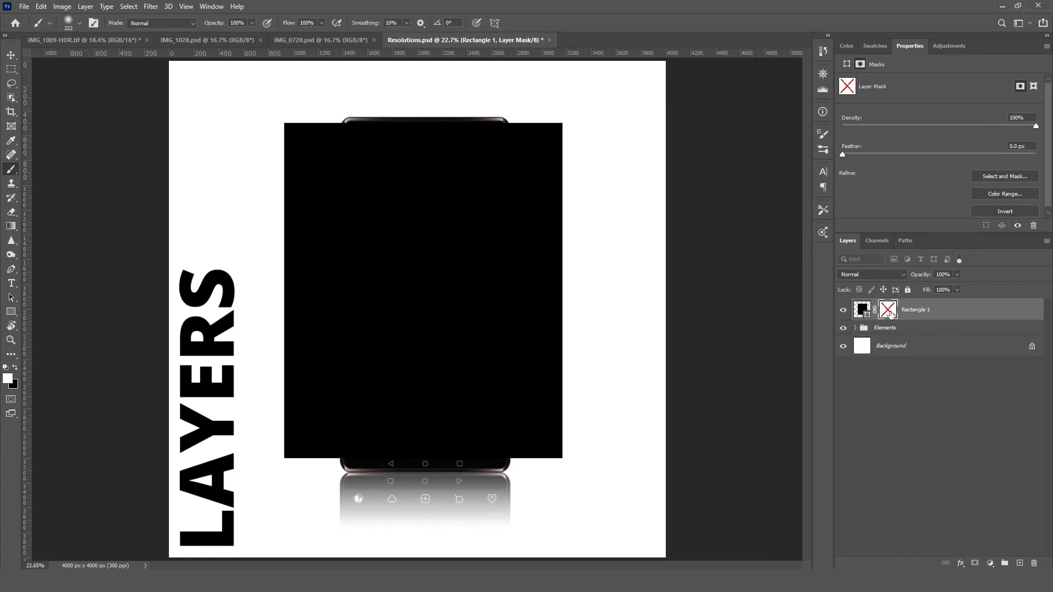